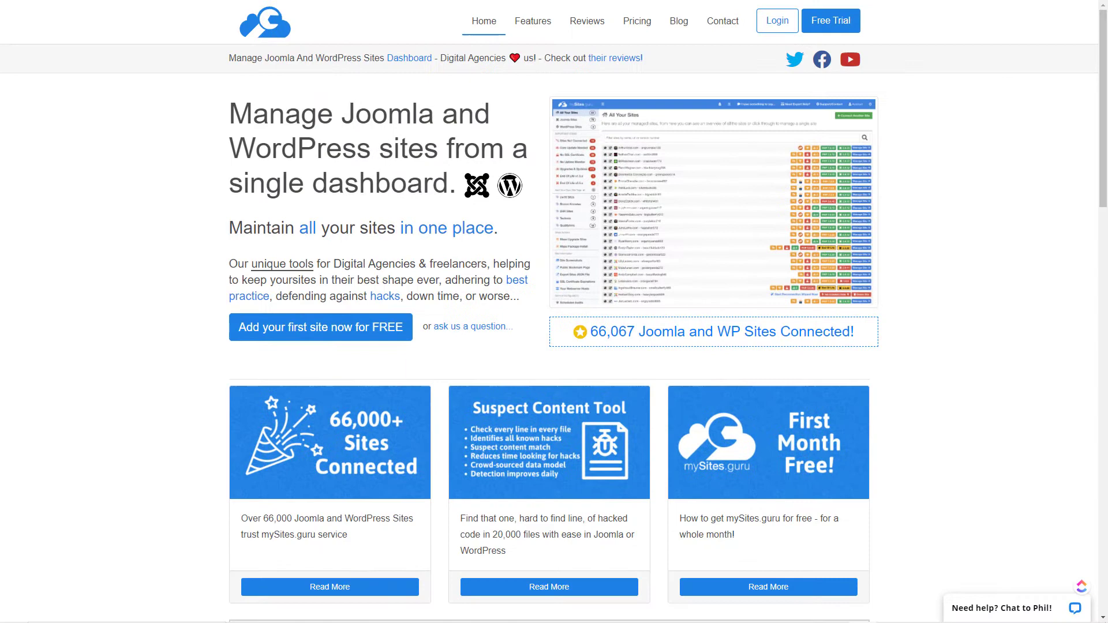
Log in to mySites.guru and review the Basic Joomla site's audit and backup results.
{"action": "left_click", "coordinate": [777, 21]}
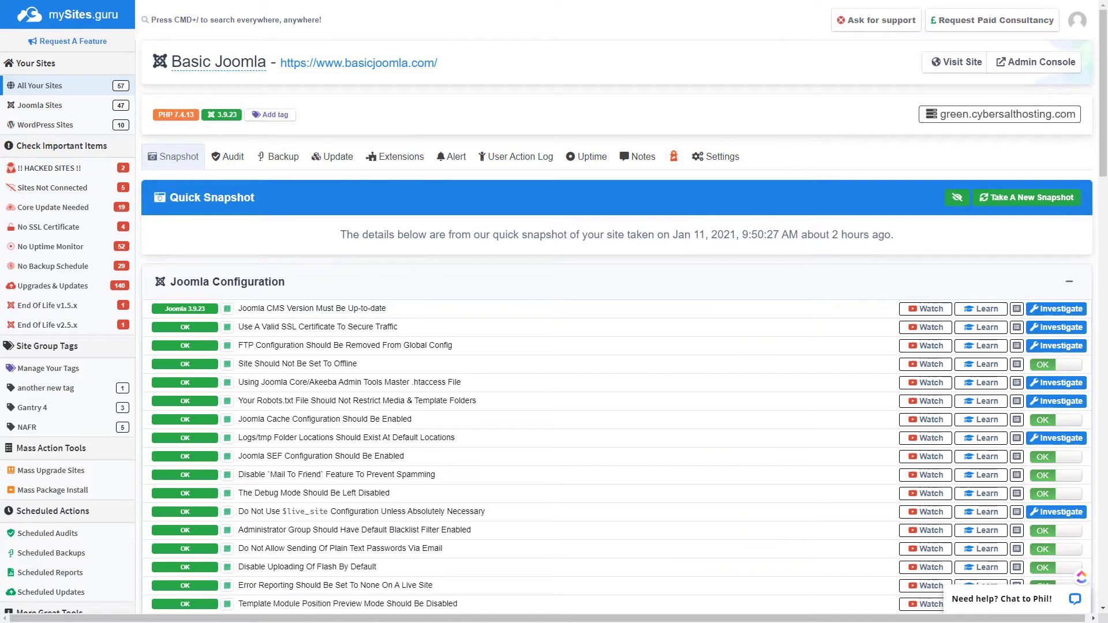
{"action": "left_click", "coordinate": [212, 161]}
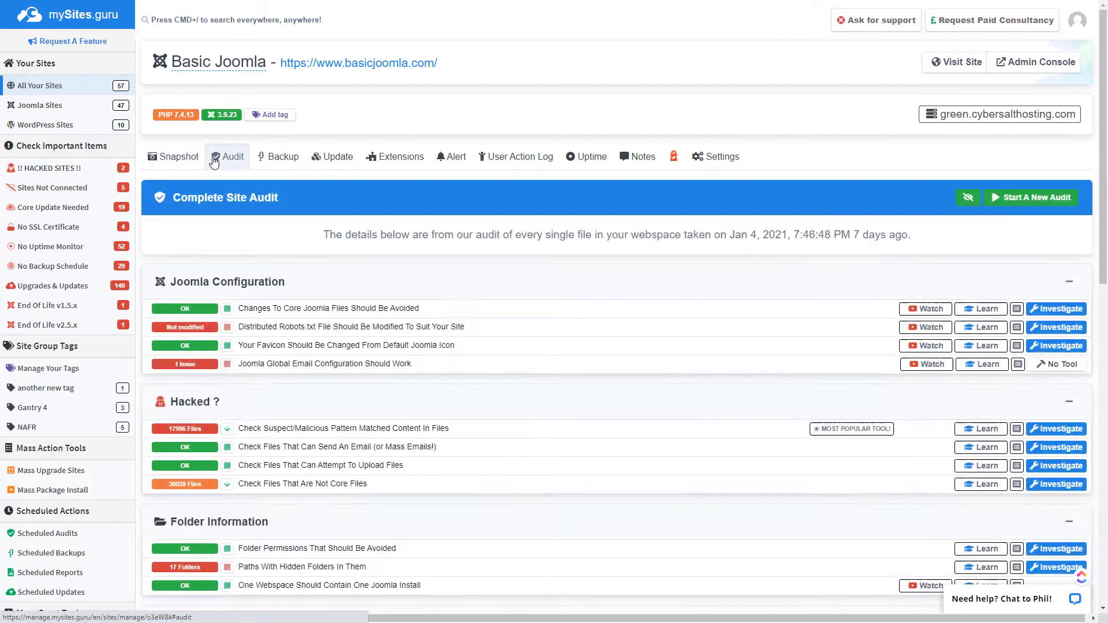
{"action": "left_click", "coordinate": [272, 160]}
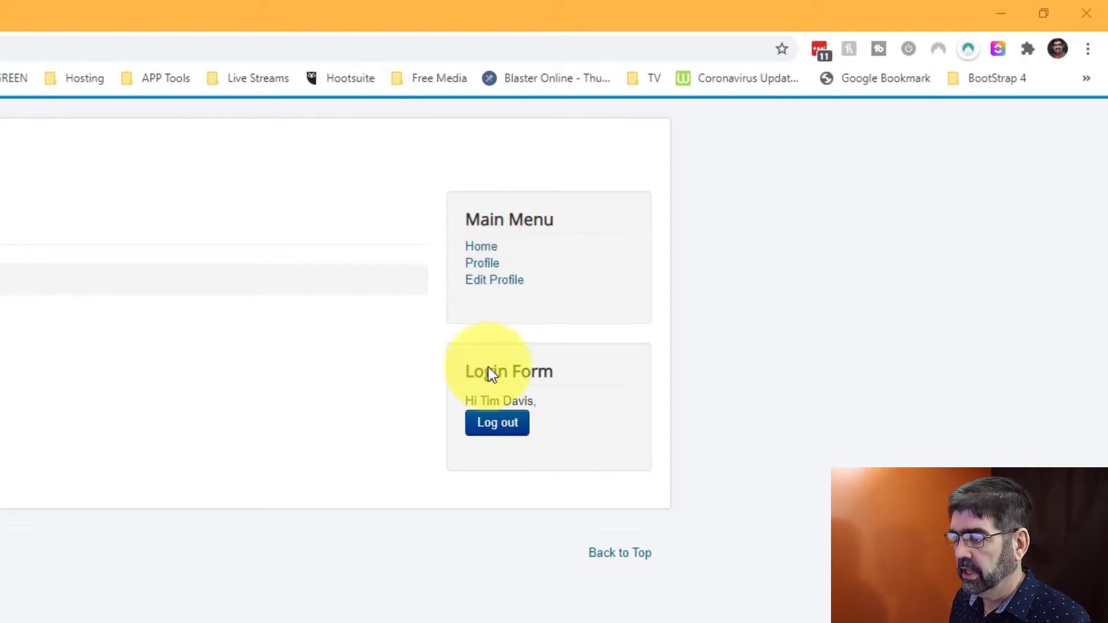
View the logged-in user's profile and its Edit Your Profile form, which lacks address fields.
{"action": "left_click", "coordinate": [494, 268]}
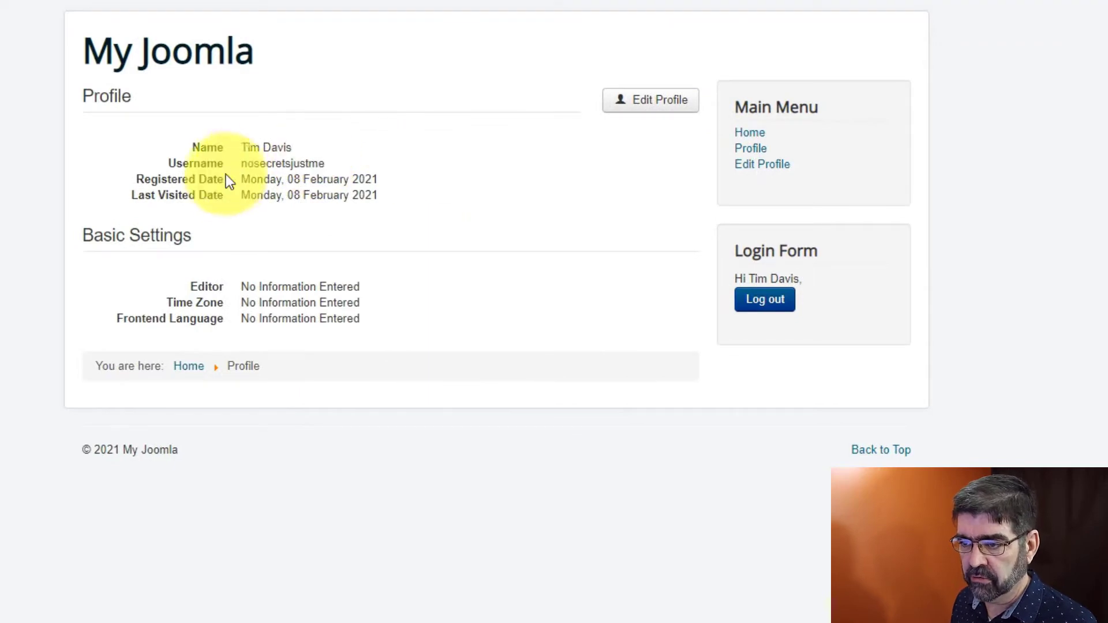
{"action": "left_click", "coordinate": [762, 165]}
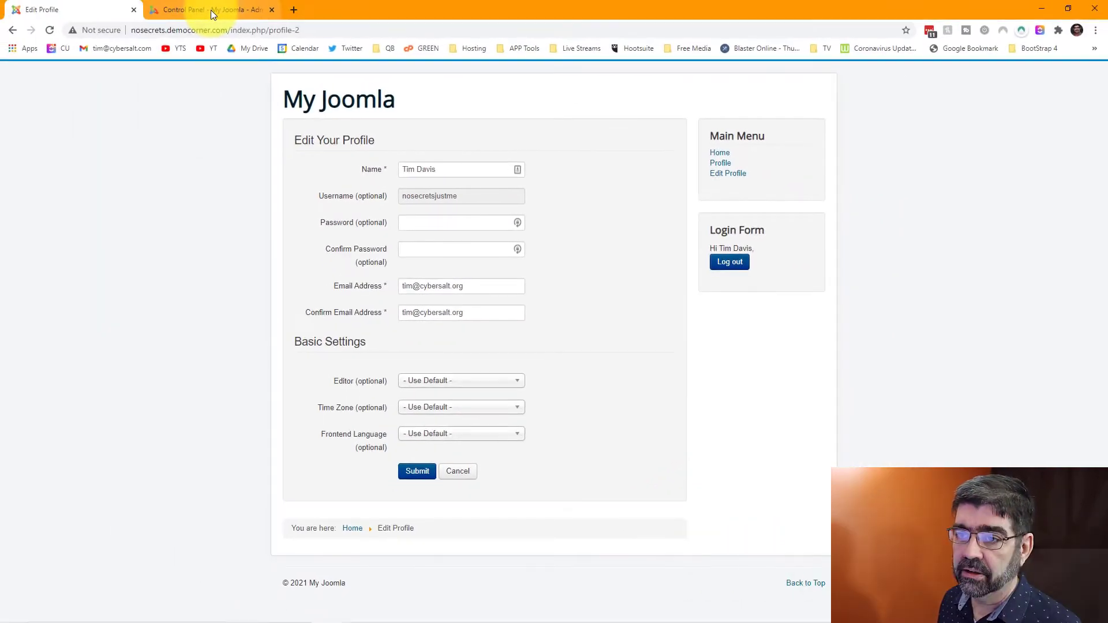
In the administrator, find the User - Profile plugin via the 'user' search and show its field settings.
{"action": "left_click", "coordinate": [211, 10]}
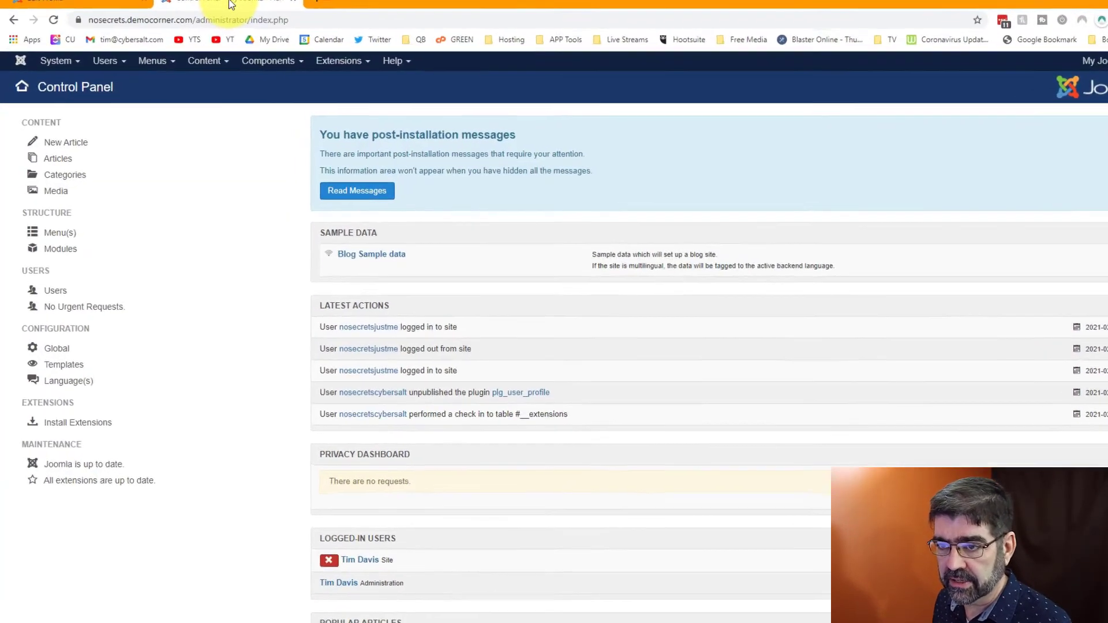
{"action": "mouse_move", "coordinate": [494, 17]}
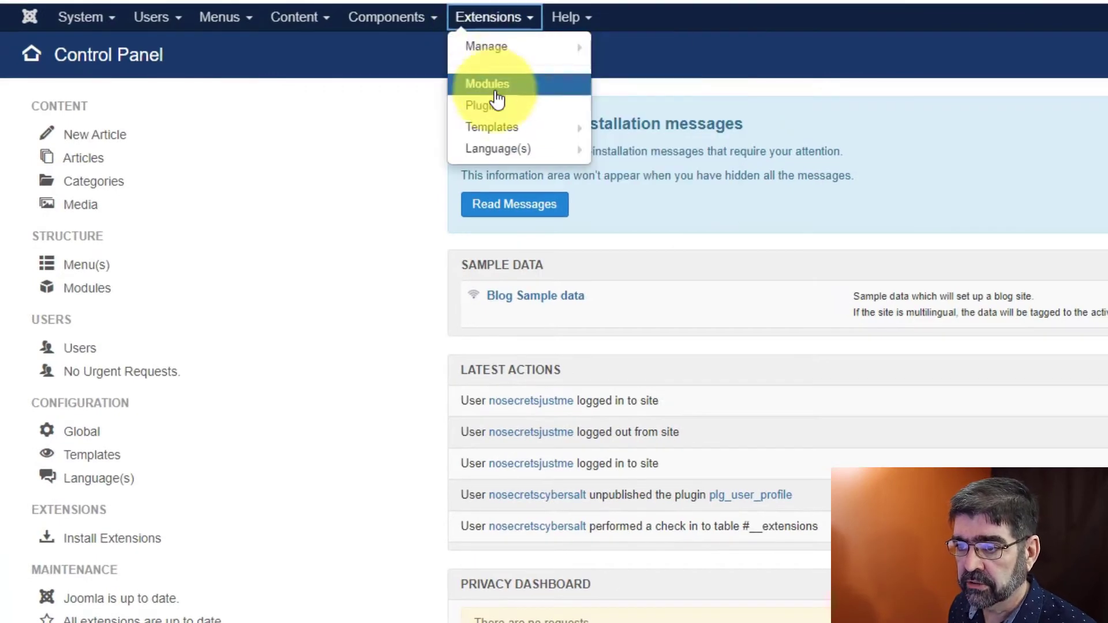
{"action": "left_click", "coordinate": [499, 105]}
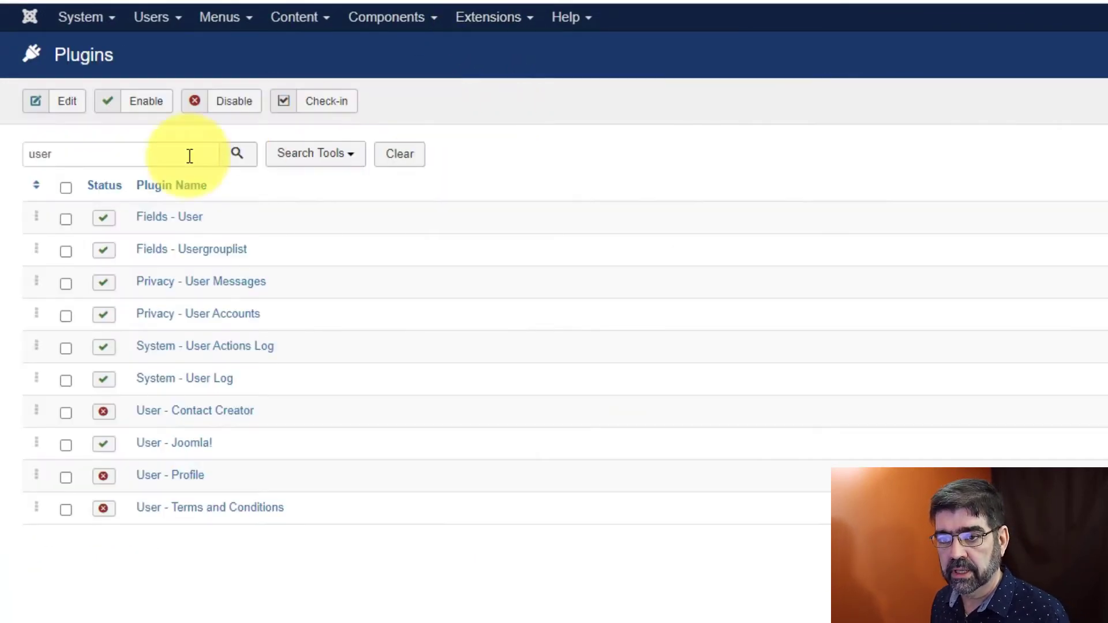
{"action": "double_click", "coordinate": [49, 156]}
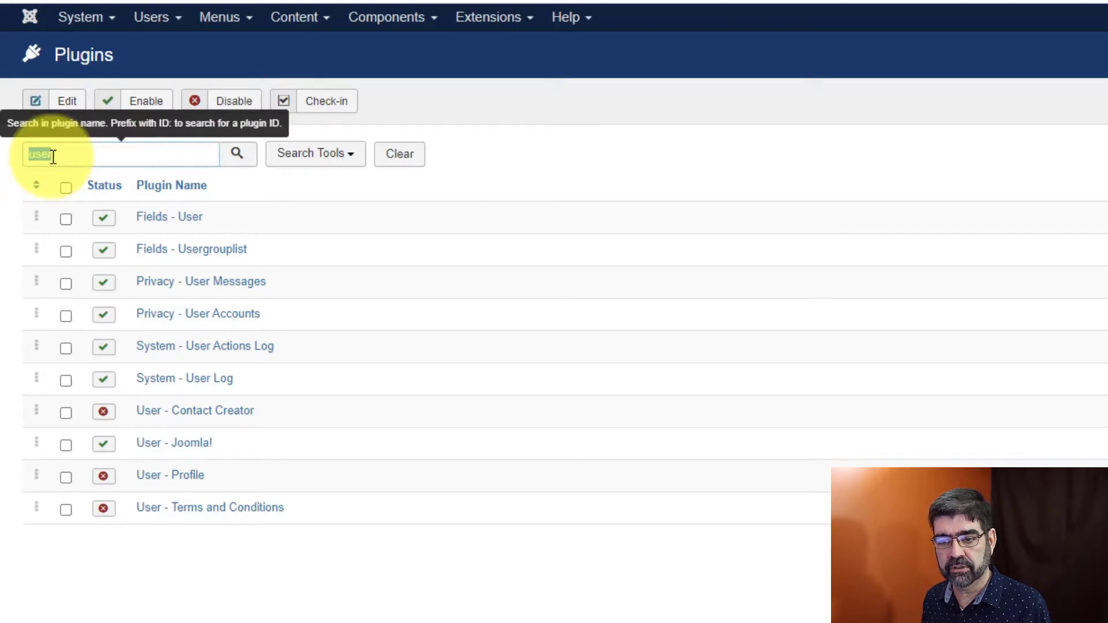
{"action": "left_click", "coordinate": [159, 480]}
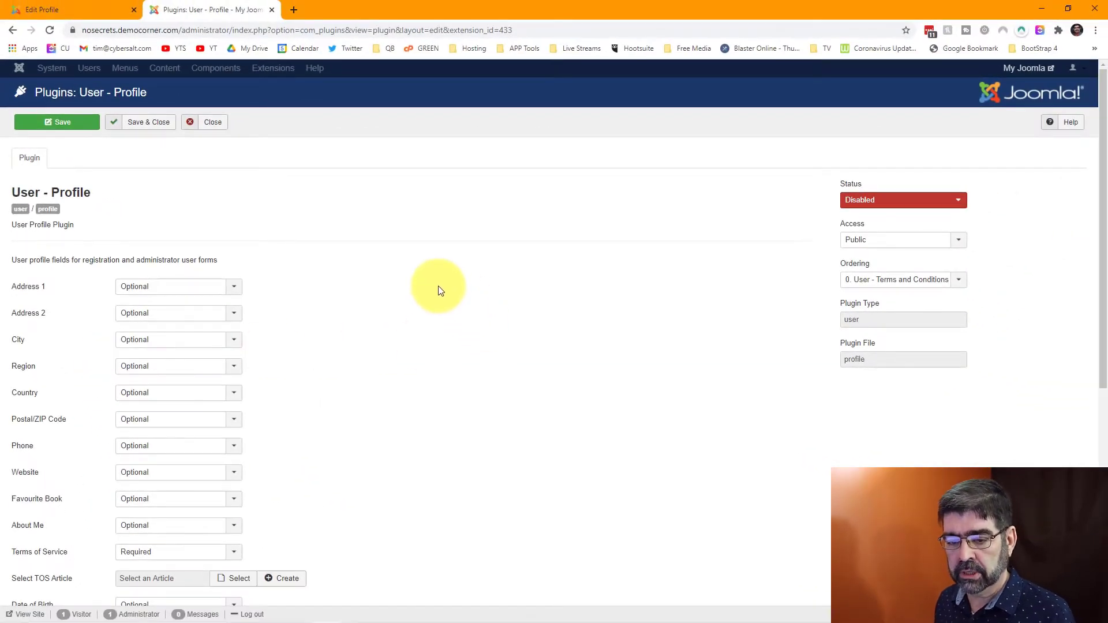
{"action": "scroll", "coordinate": [438, 288], "scroll_direction": "down", "scroll_amount": 1}
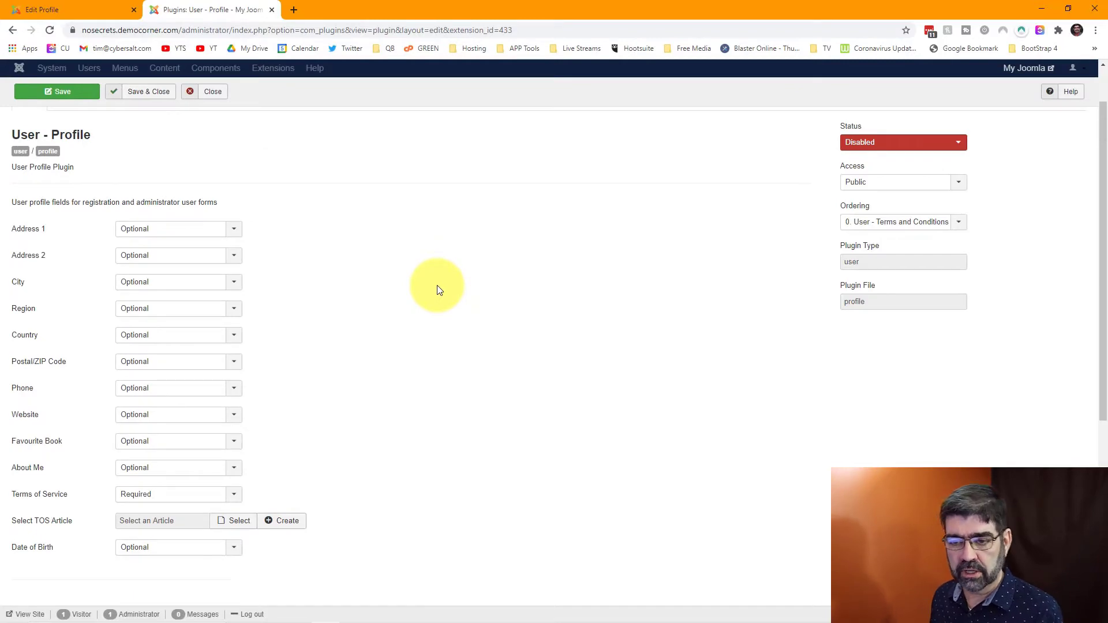
{"action": "scroll", "coordinate": [437, 289], "scroll_direction": "down", "scroll_amount": 3}
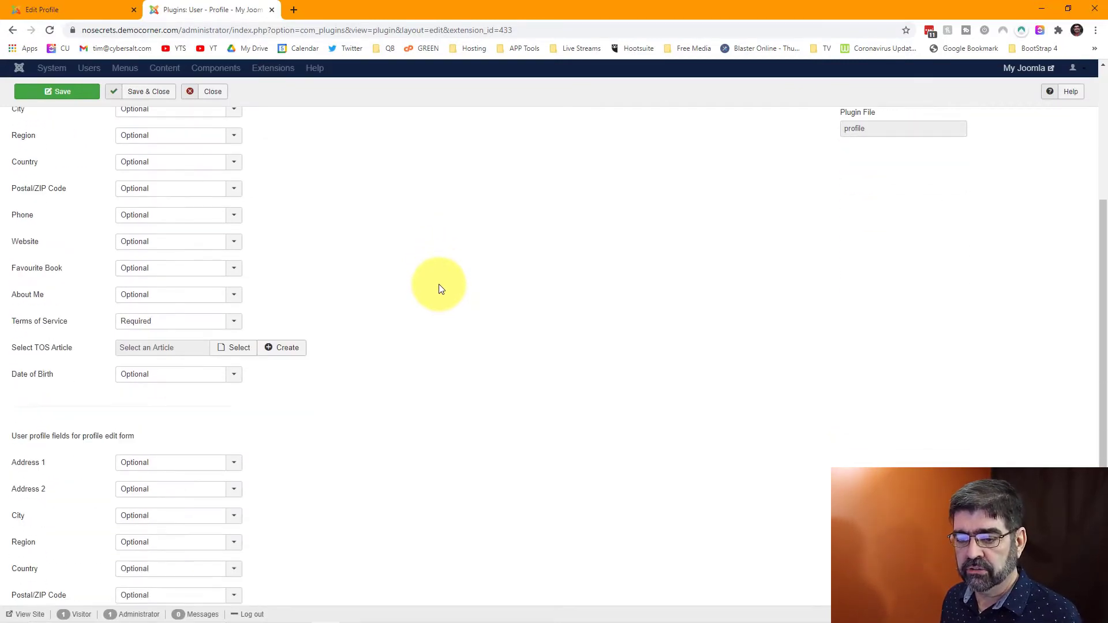
{"action": "scroll", "coordinate": [438, 289], "scroll_direction": "down", "scroll_amount": 2}
{"action": "scroll", "coordinate": [438, 288], "scroll_direction": "down", "scroll_amount": 1}
{"action": "scroll", "coordinate": [438, 289], "scroll_direction": "down", "scroll_amount": 1}
{"action": "scroll", "coordinate": [437, 292], "scroll_direction": "up", "scroll_amount": 5}
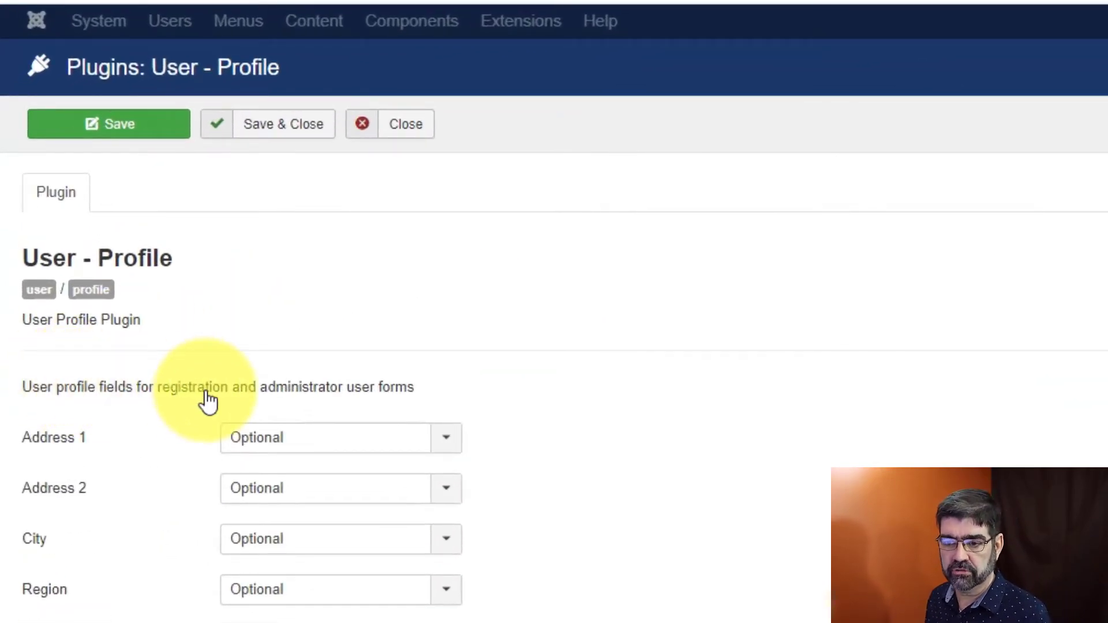
{"action": "scroll", "coordinate": [656, 387], "scroll_direction": "down", "scroll_amount": 5}
{"action": "scroll", "coordinate": [661, 387], "scroll_direction": "down", "scroll_amount": 2}
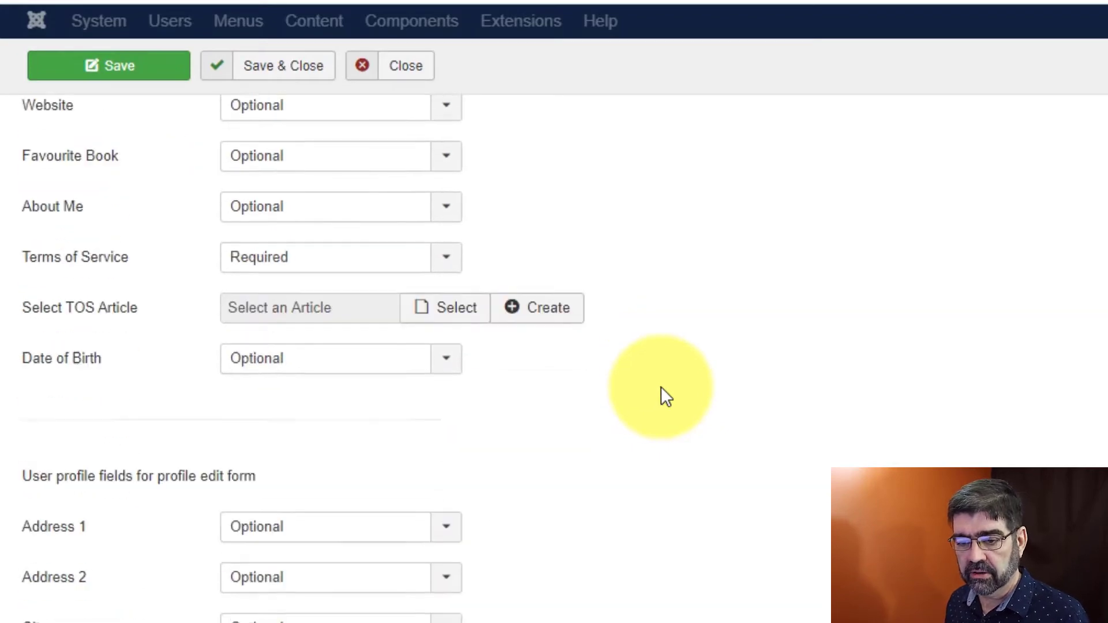
{"action": "scroll", "coordinate": [661, 386], "scroll_direction": "down", "scroll_amount": 1}
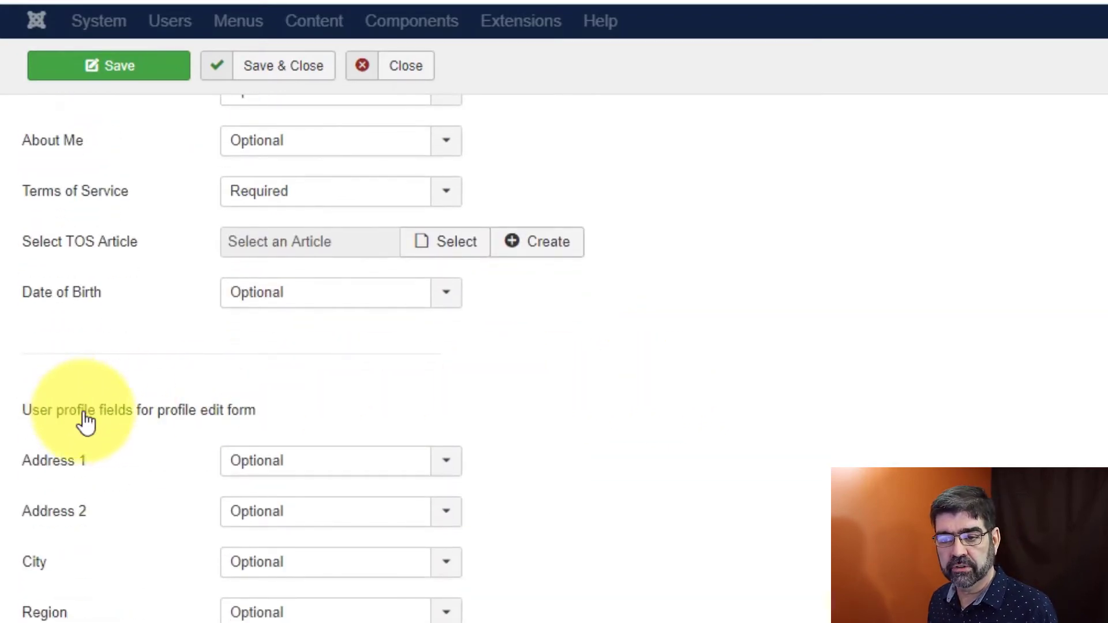
{"action": "scroll", "coordinate": [90, 425], "scroll_direction": "up", "scroll_amount": 5}
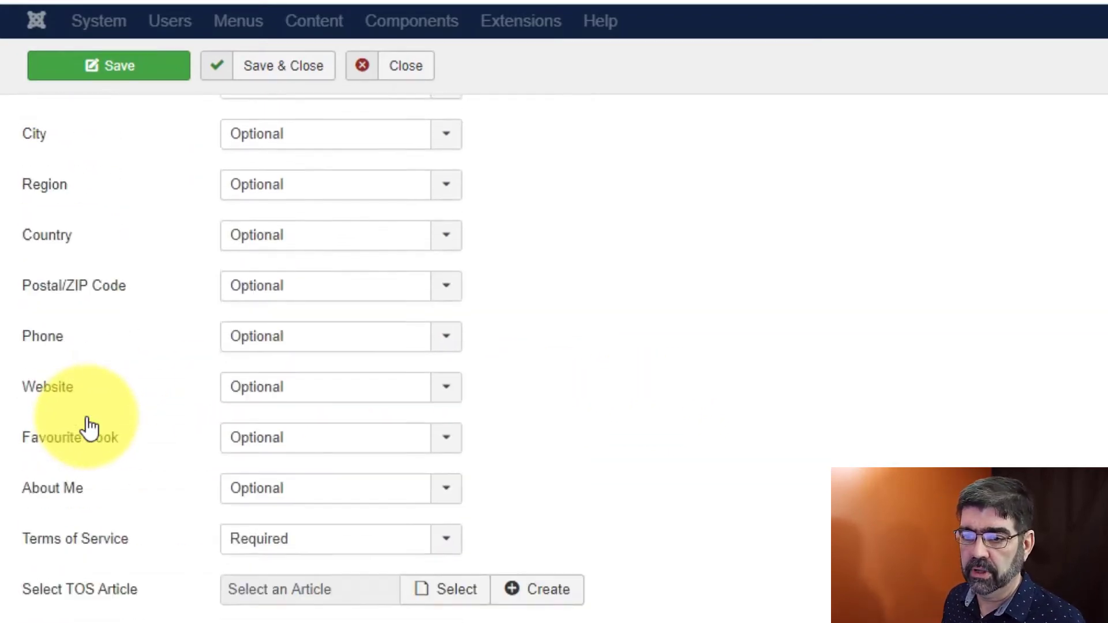
{"action": "scroll", "coordinate": [90, 424], "scroll_direction": "up", "scroll_amount": 3}
{"action": "scroll", "coordinate": [90, 424], "scroll_direction": "up", "scroll_amount": 3}
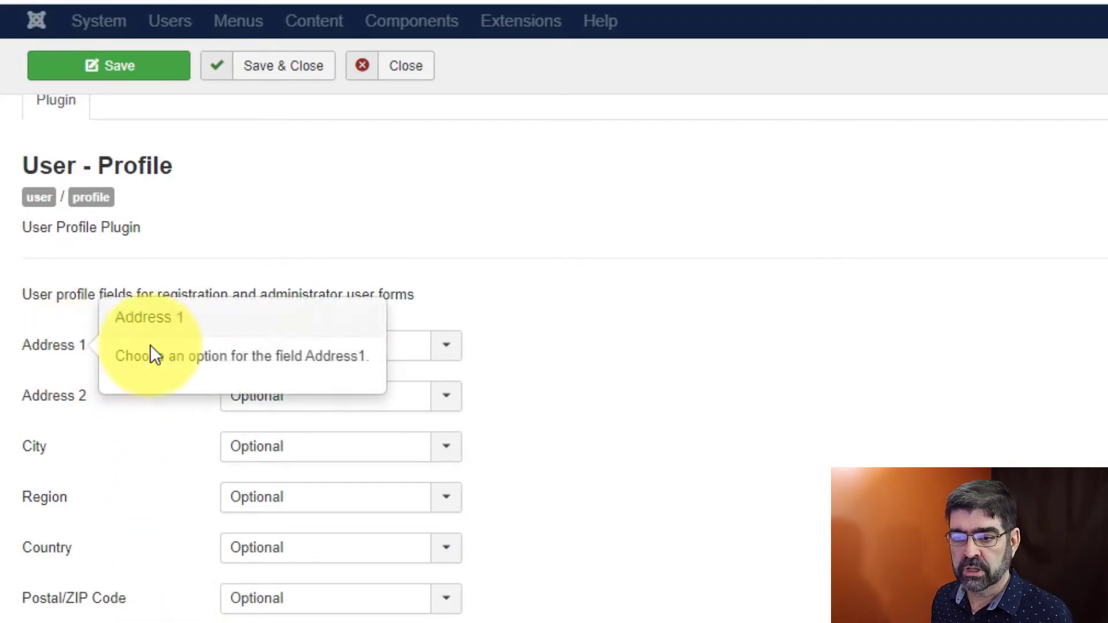
Set Address 1, Address 2 and City to Disabled for the registration form.
{"action": "left_click", "coordinate": [364, 351]}
{"action": "left_click", "coordinate": [334, 427]}
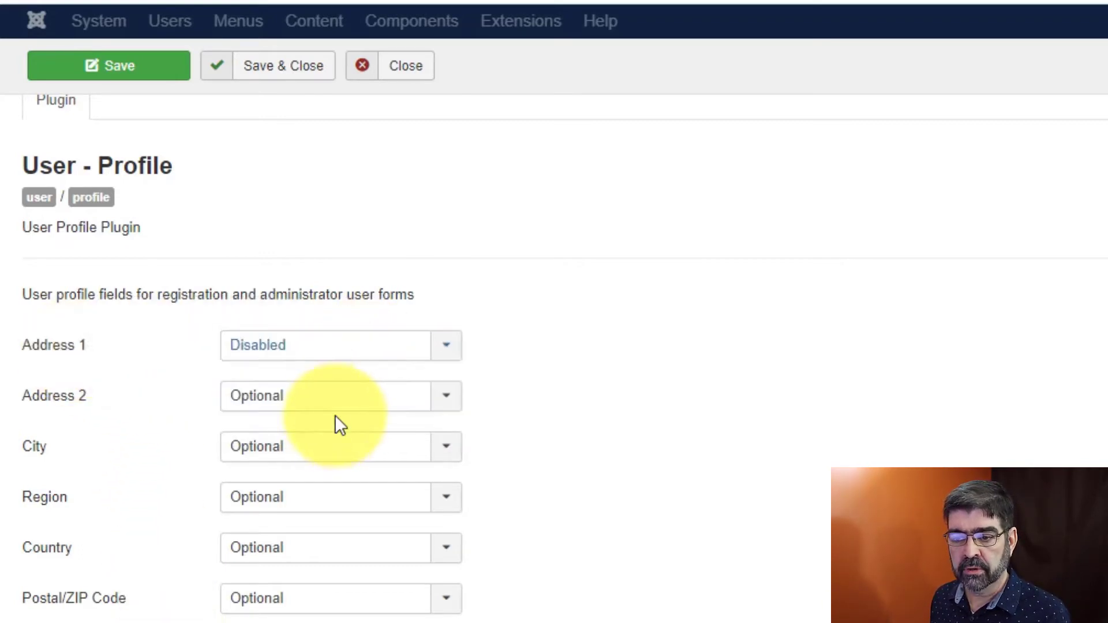
{"action": "left_click", "coordinate": [342, 398]}
{"action": "left_click", "coordinate": [331, 479]}
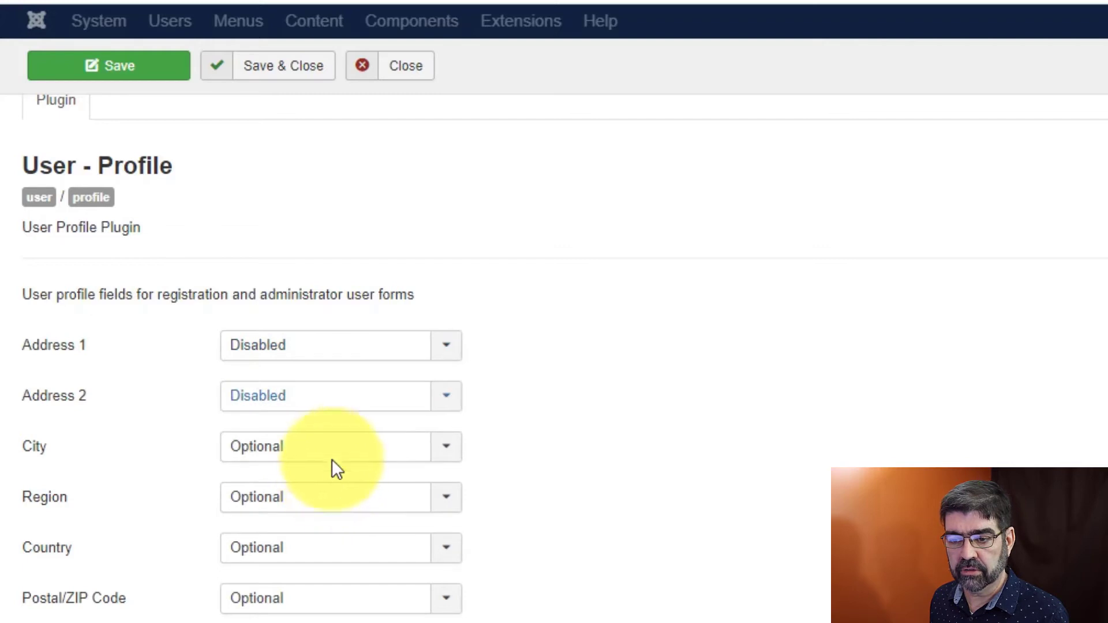
{"action": "left_click", "coordinate": [332, 451]}
{"action": "left_click", "coordinate": [330, 530]}
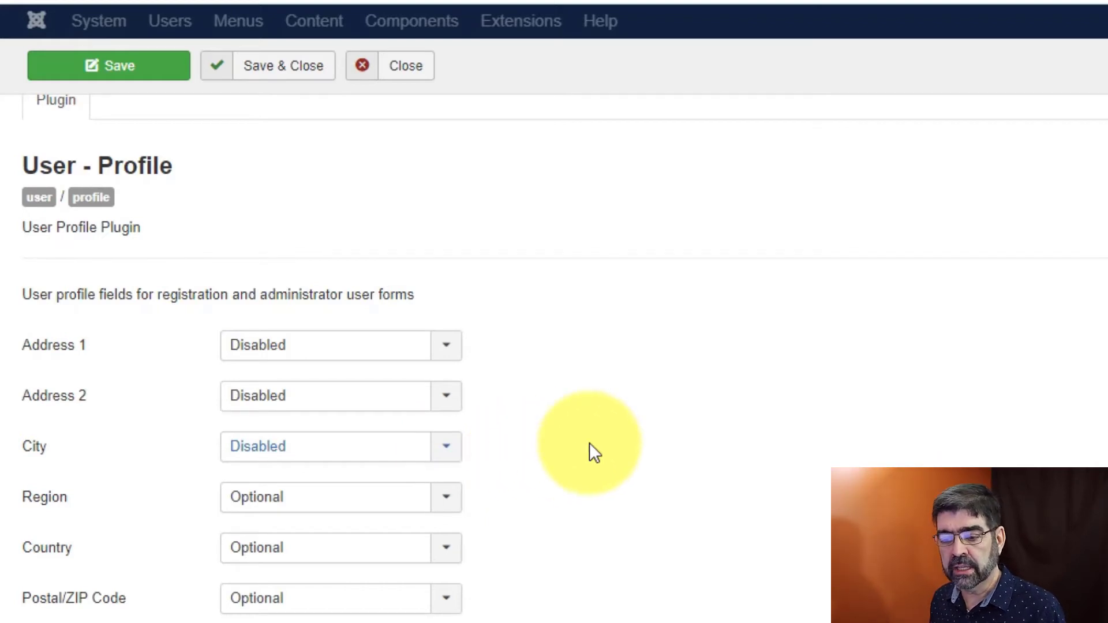
{"action": "scroll", "coordinate": [589, 443], "scroll_direction": "down", "scroll_amount": 4}
{"action": "scroll", "coordinate": [589, 445], "scroll_direction": "down", "scroll_amount": 3}
{"action": "scroll", "coordinate": [590, 444], "scroll_direction": "down", "scroll_amount": 2}
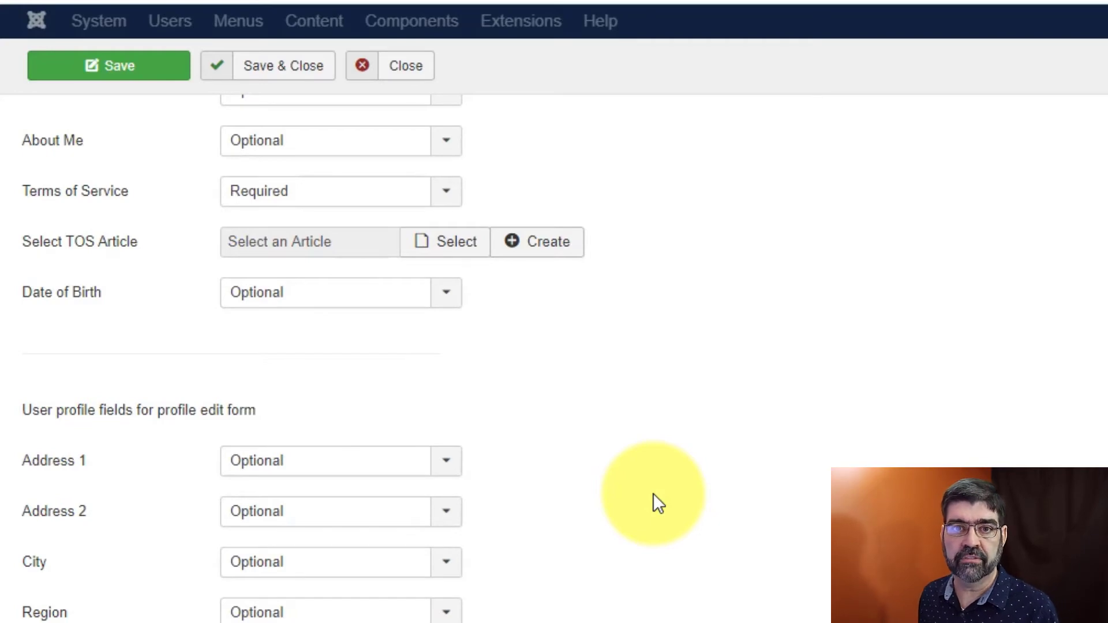
Set Address 1 and Address 2 to Required on the profile edit form and save the plugin.
{"action": "left_click", "coordinate": [447, 461]}
{"action": "left_click", "coordinate": [350, 490]}
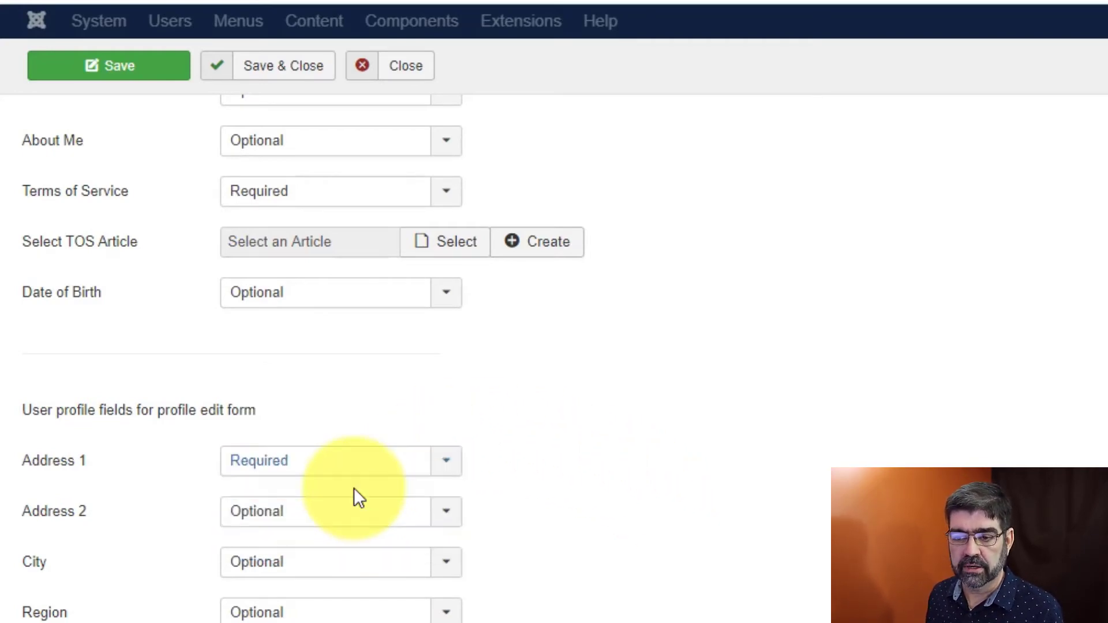
{"action": "left_click", "coordinate": [442, 513]}
{"action": "left_click", "coordinate": [399, 537]}
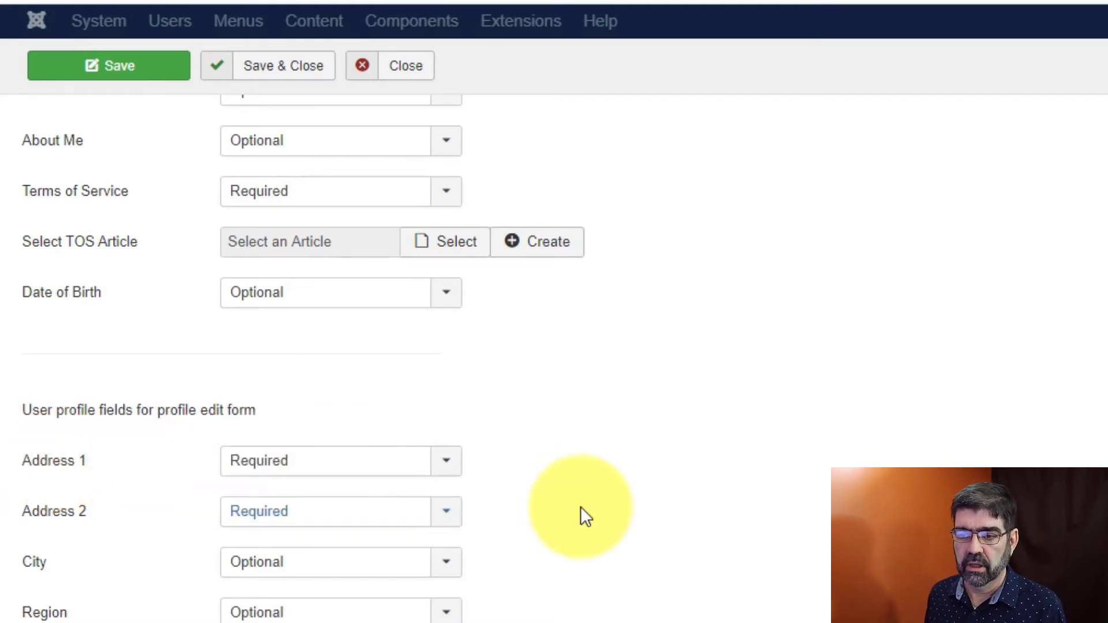
{"action": "scroll", "coordinate": [582, 506], "scroll_direction": "up", "scroll_amount": 5}
{"action": "scroll", "coordinate": [587, 496], "scroll_direction": "up", "scroll_amount": 3}
{"action": "left_click", "coordinate": [127, 69]}
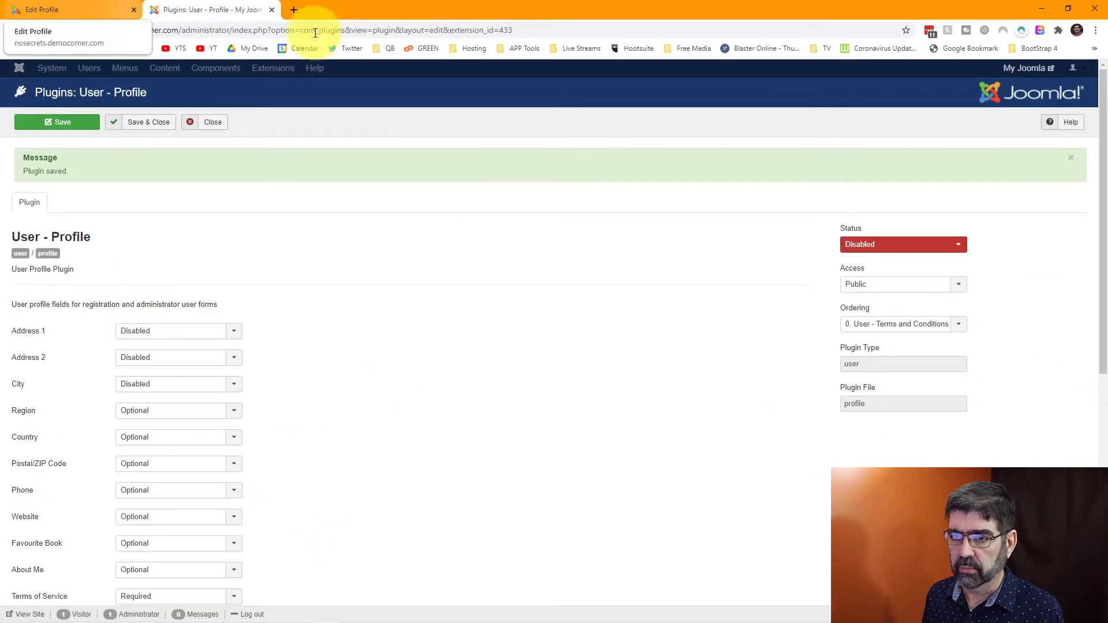
Enable the plugin and reload the front-end Edit Profile page, now requiring Address 1 and 2.
{"action": "left_click", "coordinate": [1028, 68]}
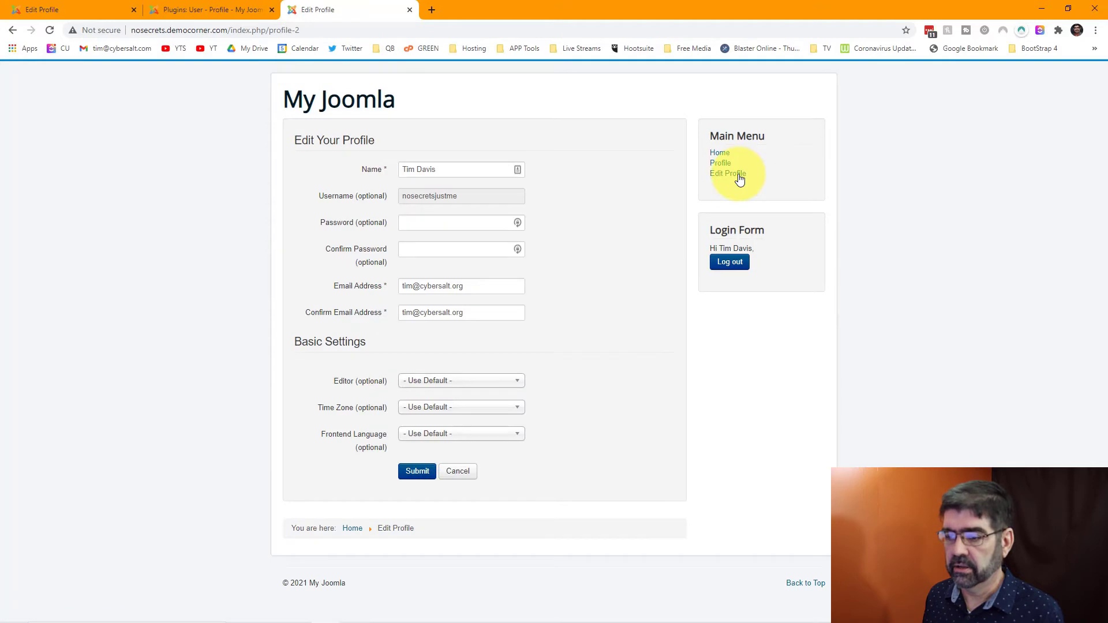
{"action": "left_click", "coordinate": [235, 7]}
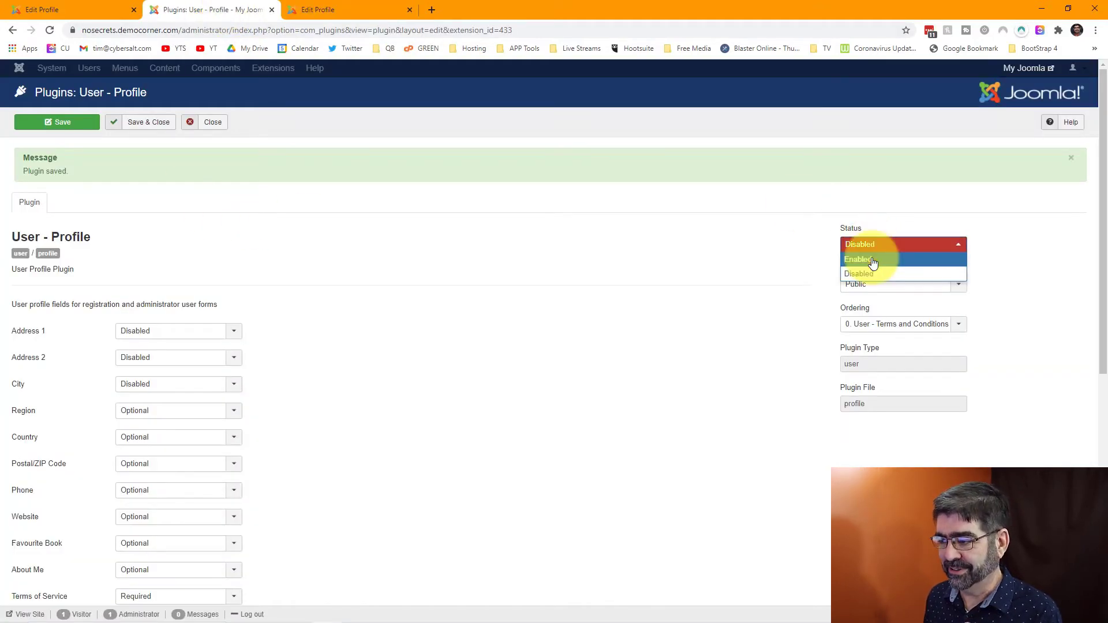
{"action": "left_click", "coordinate": [330, 9]}
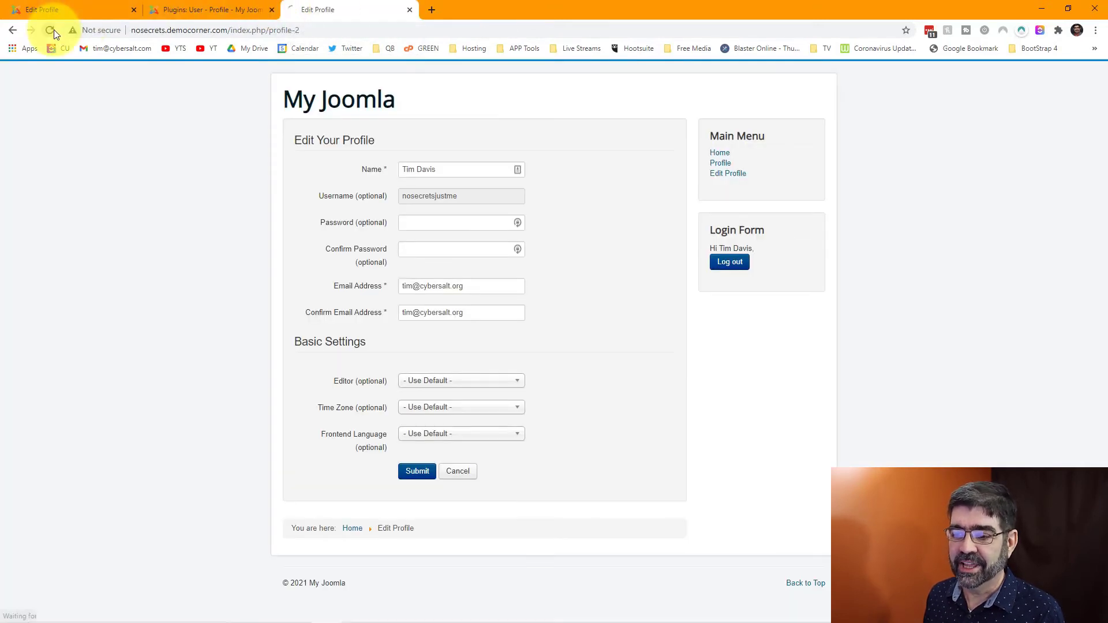
{"action": "scroll", "coordinate": [391, 190], "scroll_direction": "down", "scroll_amount": 5}
{"action": "scroll", "coordinate": [553, 217], "scroll_direction": "down", "scroll_amount": 3}
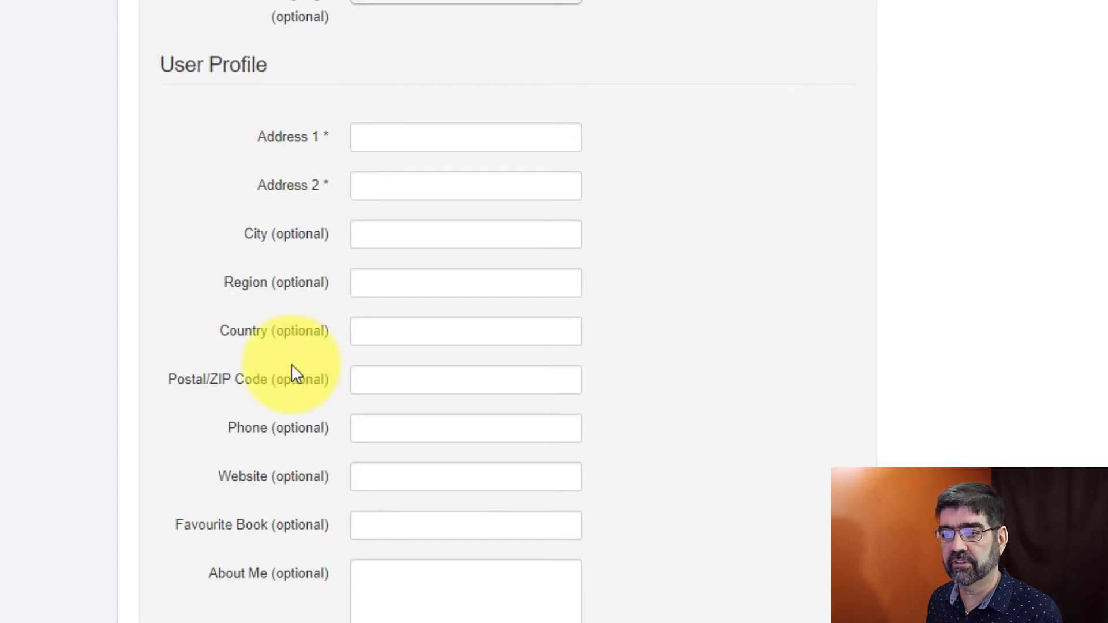
{"action": "scroll", "coordinate": [901, 276], "scroll_direction": "up", "scroll_amount": 3}
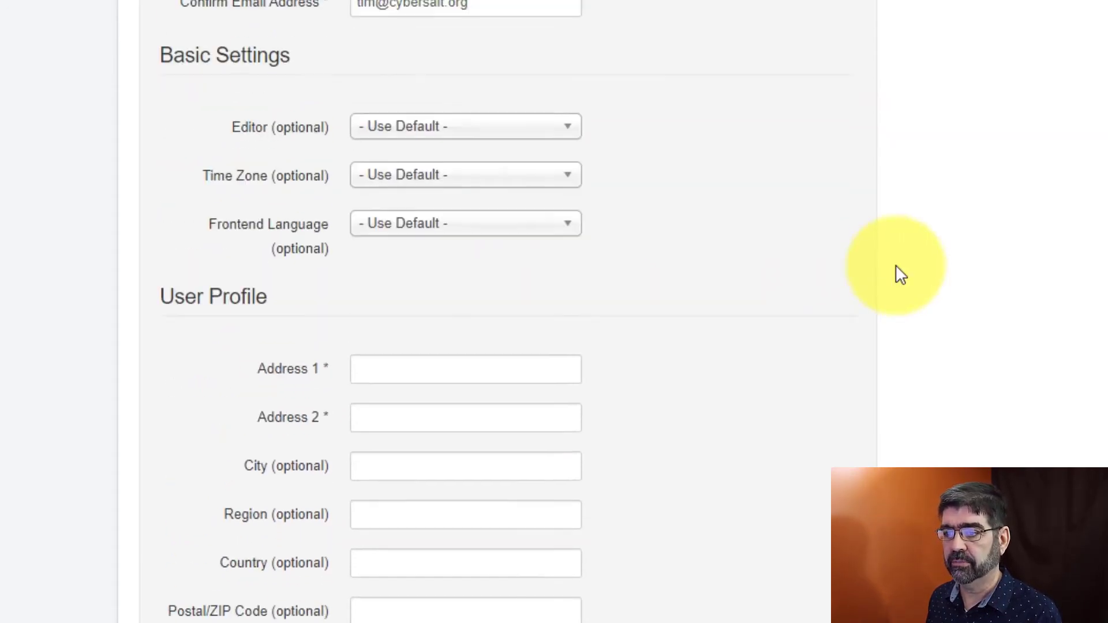
{"action": "scroll", "coordinate": [901, 276], "scroll_direction": "up", "scroll_amount": 5}
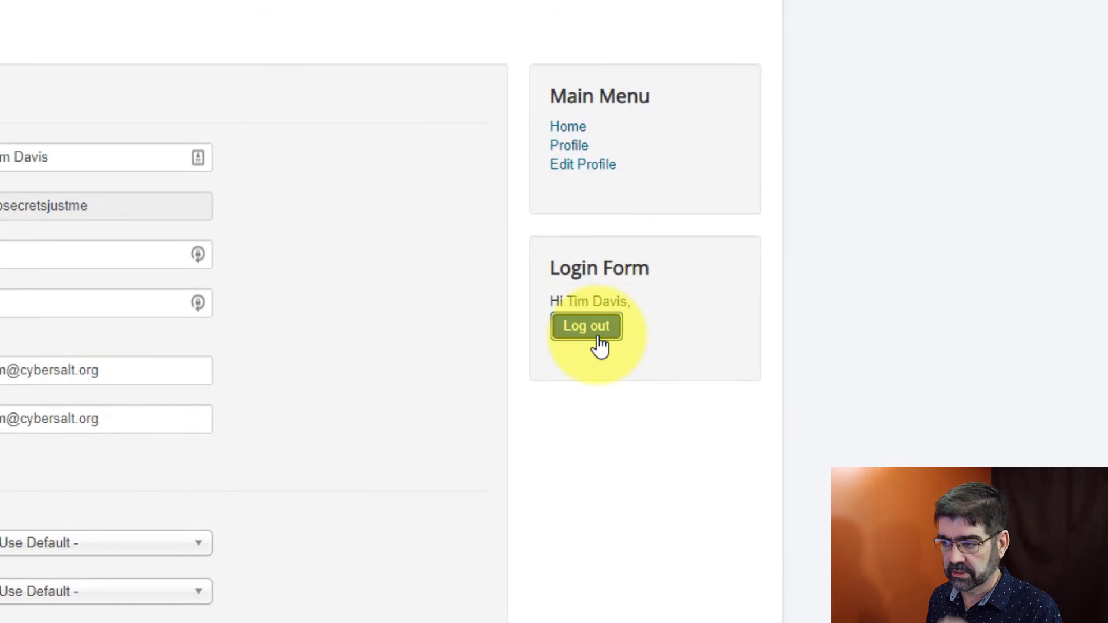
Log out and view the registration form, whose User Profile section omits address and city.
{"action": "left_click", "coordinate": [587, 327]}
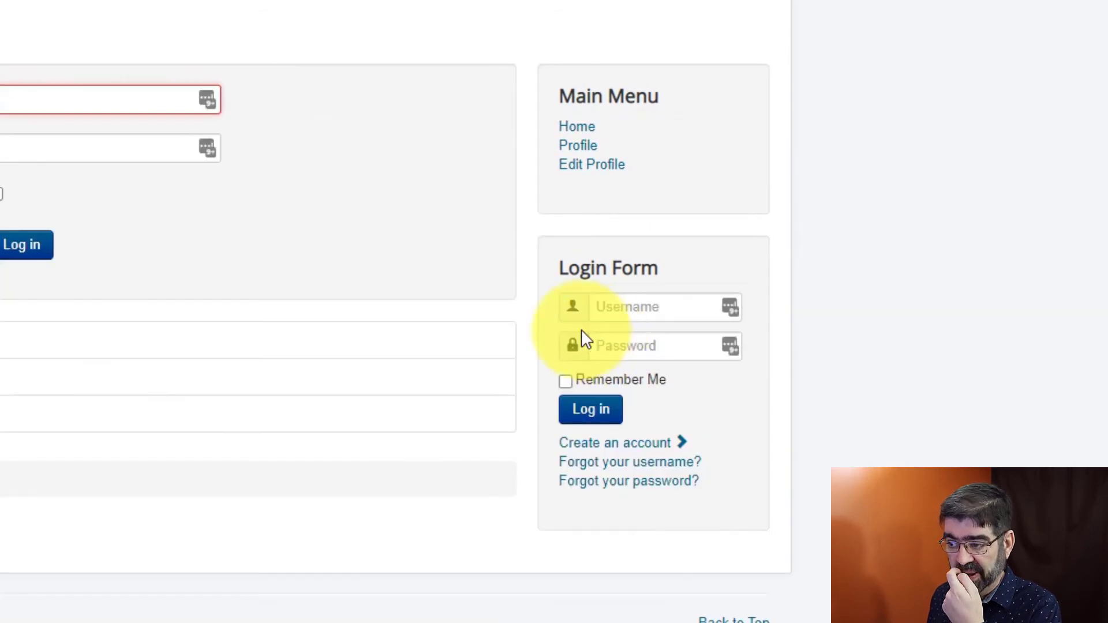
{"action": "left_click", "coordinate": [624, 442]}
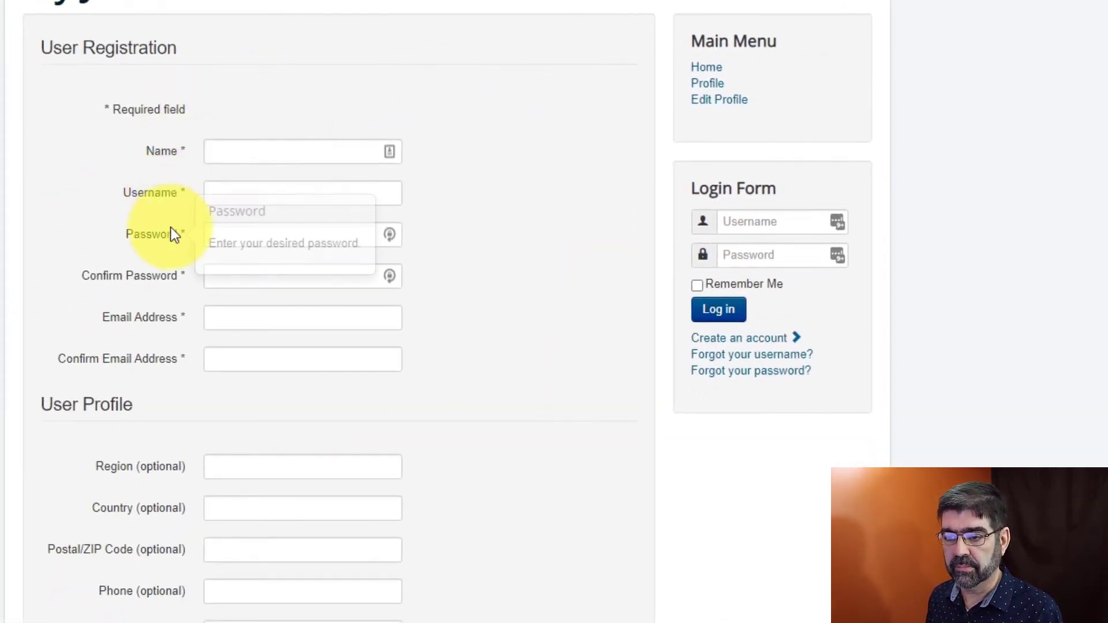
{"action": "scroll", "coordinate": [525, 207], "scroll_direction": "down", "scroll_amount": 3}
{"action": "scroll", "coordinate": [525, 206], "scroll_direction": "down", "scroll_amount": 1}
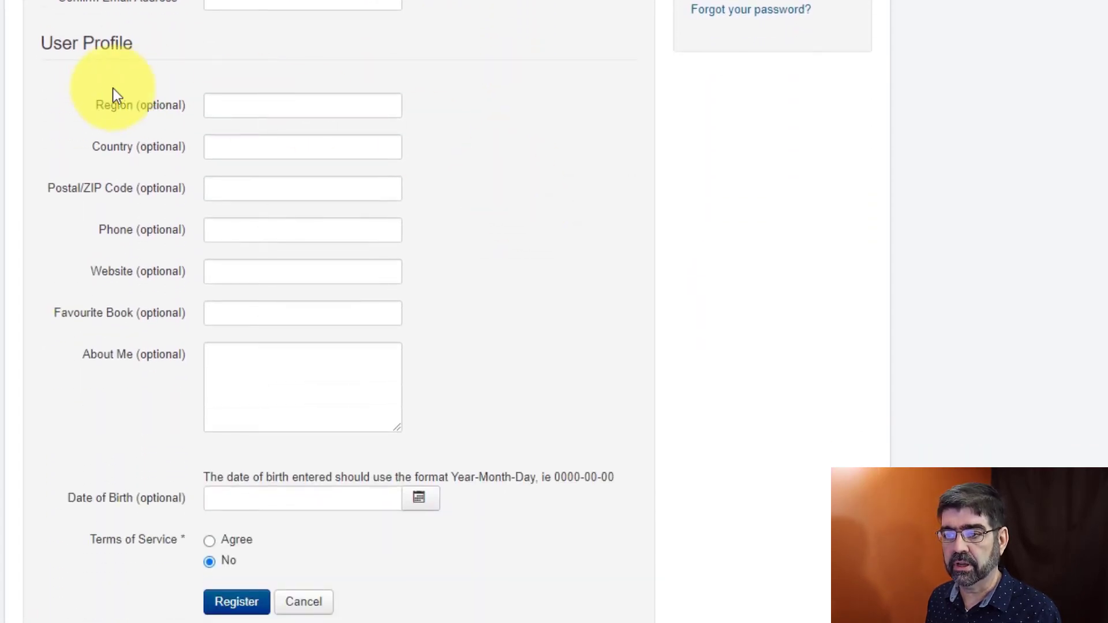